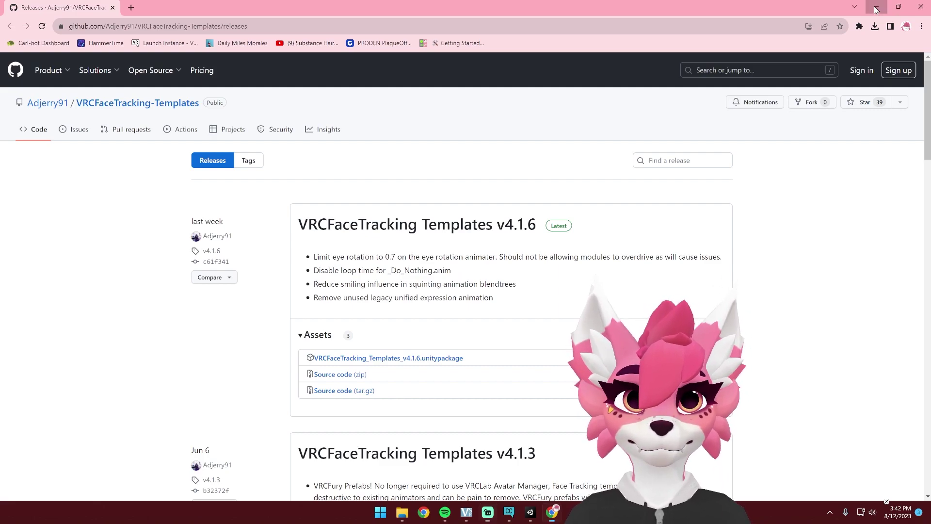
Minimize the VRCFaceTracking-Templates v4.1.6 releases page to bring back the MiniCanine Unity project.
{"action": "left_click", "coordinate": [876, 7]}
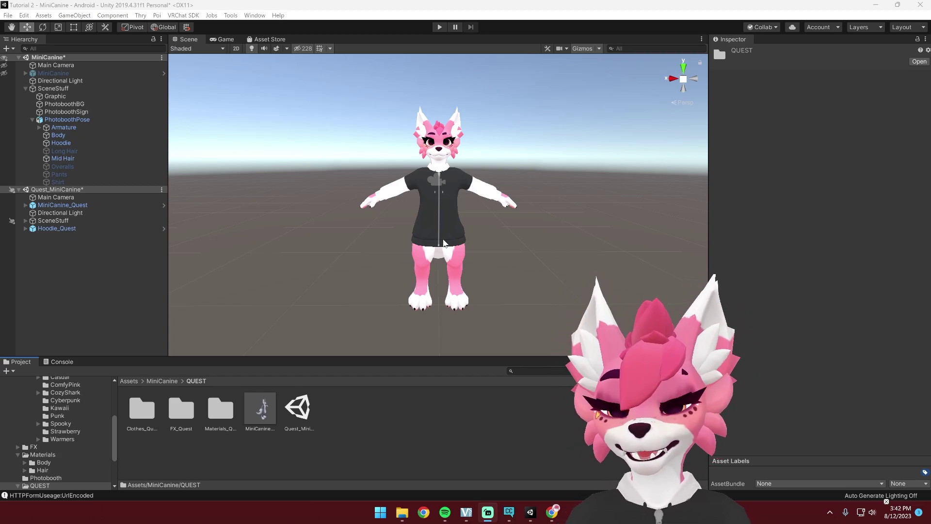
Download and save VRCFaceTracking_Templates_v4.1.6.unitypackage from the releases Assets list, then return to Unity.
{"action": "left_click", "coordinate": [552, 512]}
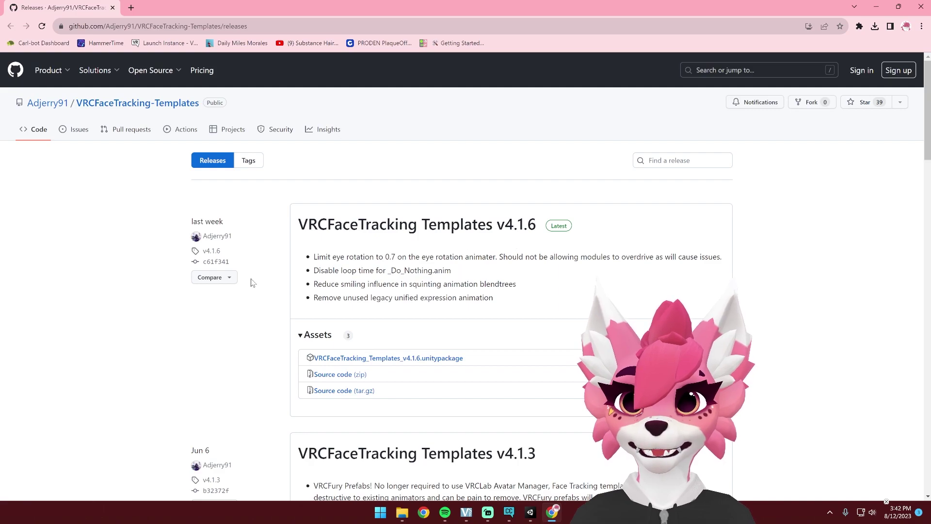
{"action": "scroll", "coordinate": [100, 289], "scroll_direction": "down", "scroll_amount": 1}
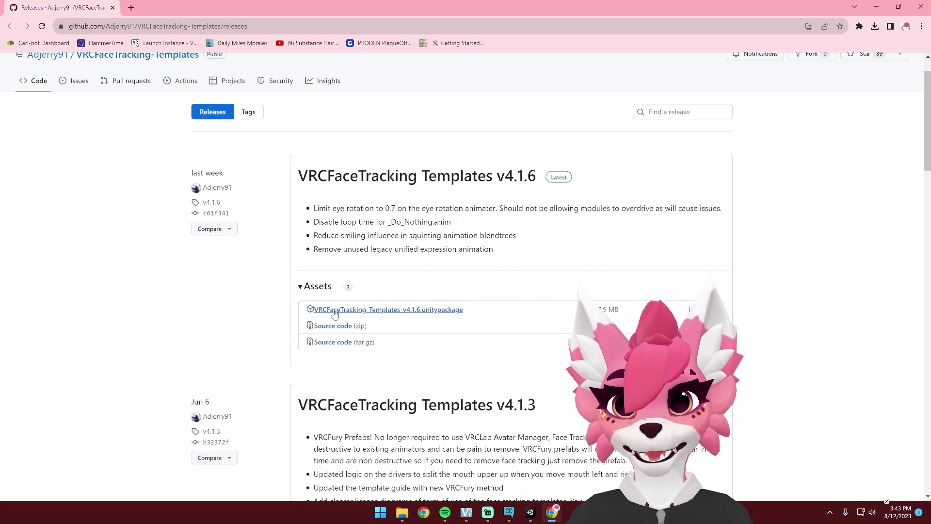
{"action": "left_click", "coordinate": [420, 313]}
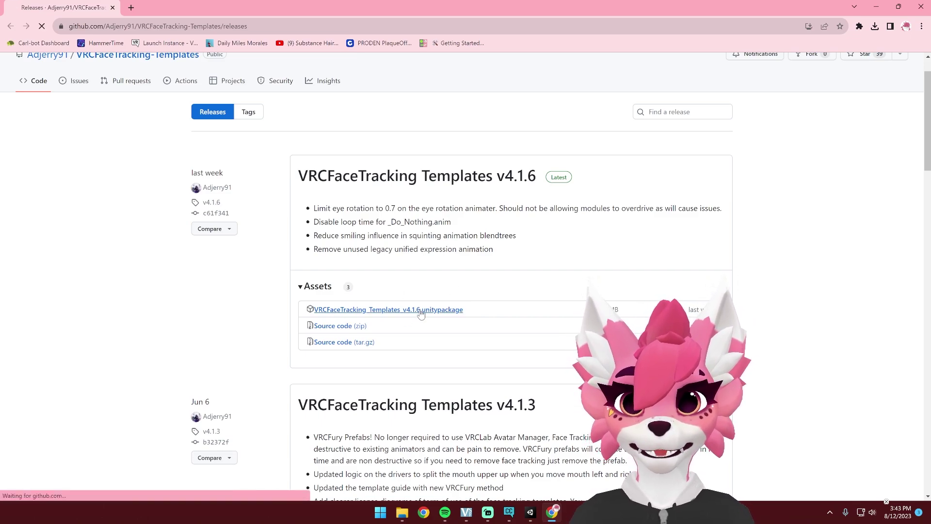
{"action": "left_click", "coordinate": [499, 307]}
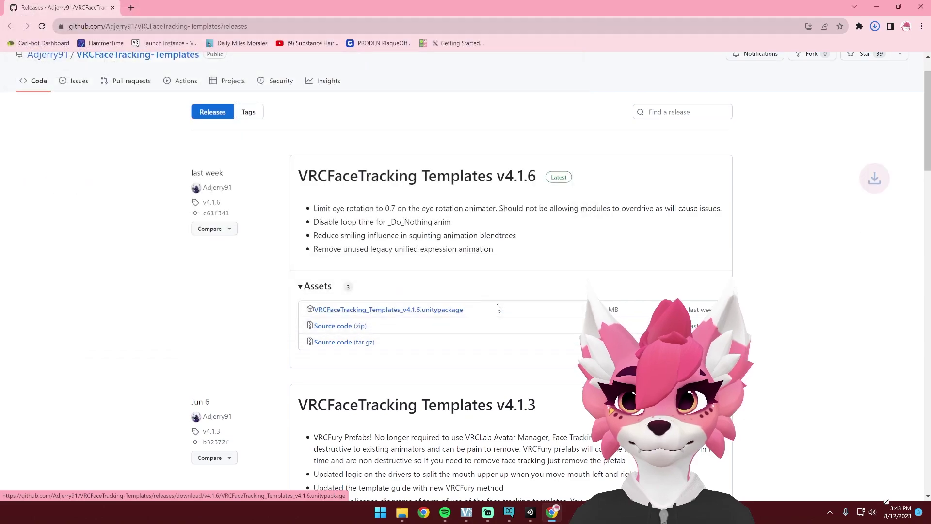
{"action": "left_click", "coordinate": [876, 6]}
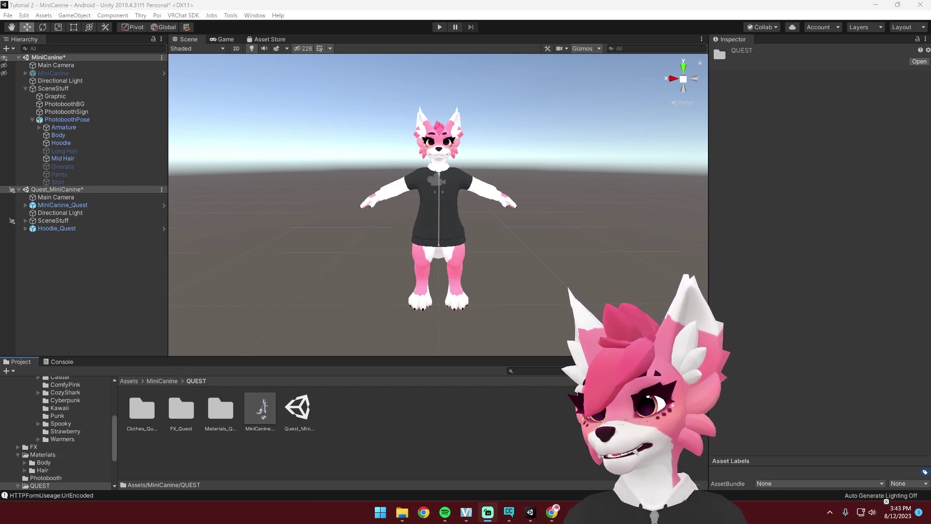
Import the downloaded VRCFaceTracking_Templates_v4.1.6.unitypackage into Unity and select MiniCanine_Quest in the Hierarchy.
{"action": "key", "text": "super+e"}
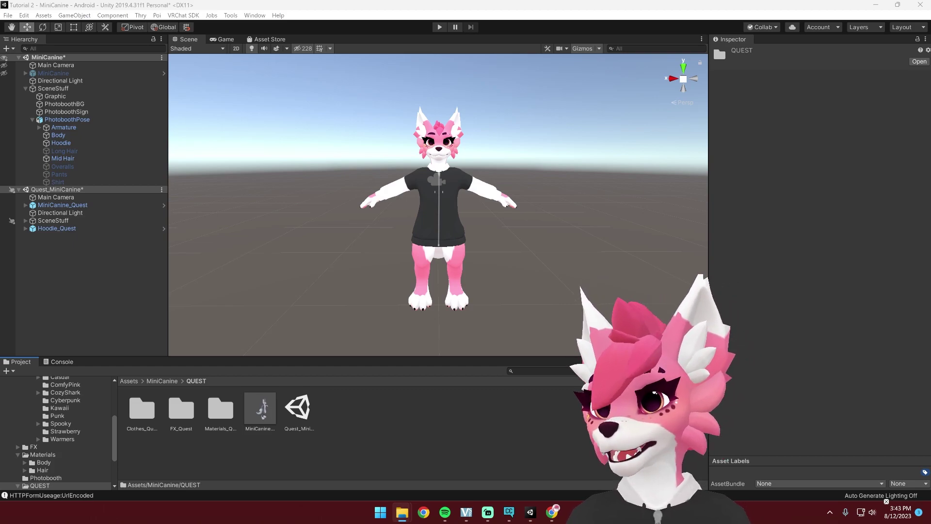
{"action": "double_click", "coordinate": [293, 429]}
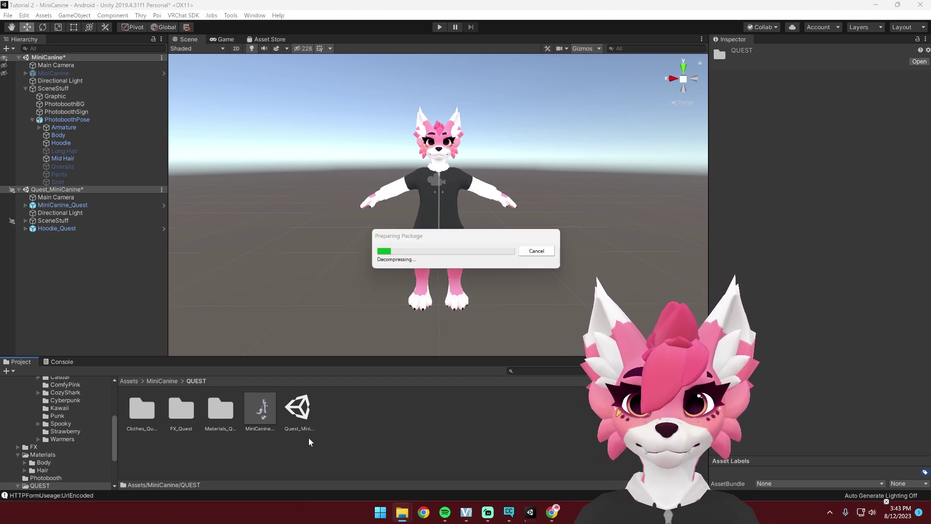
{"action": "left_click", "coordinate": [284, 344]}
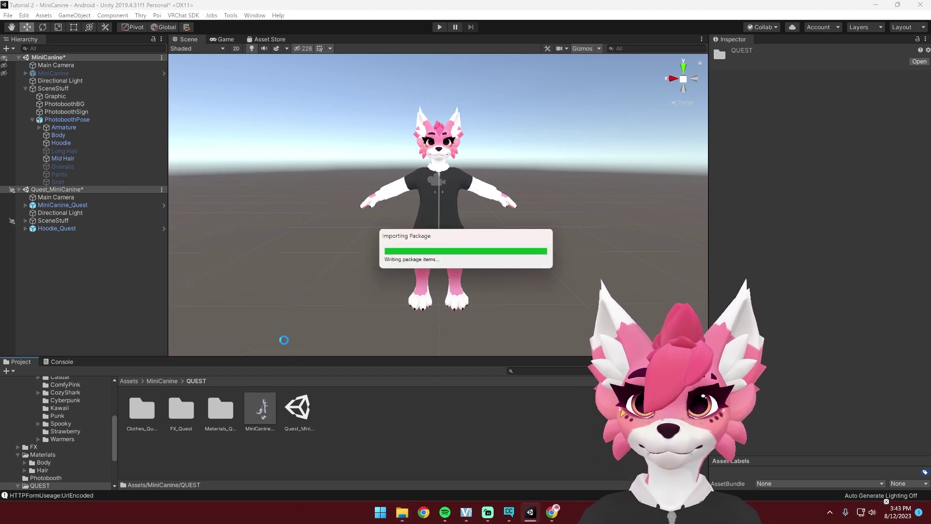
{"action": "left_click", "coordinate": [62, 205]}
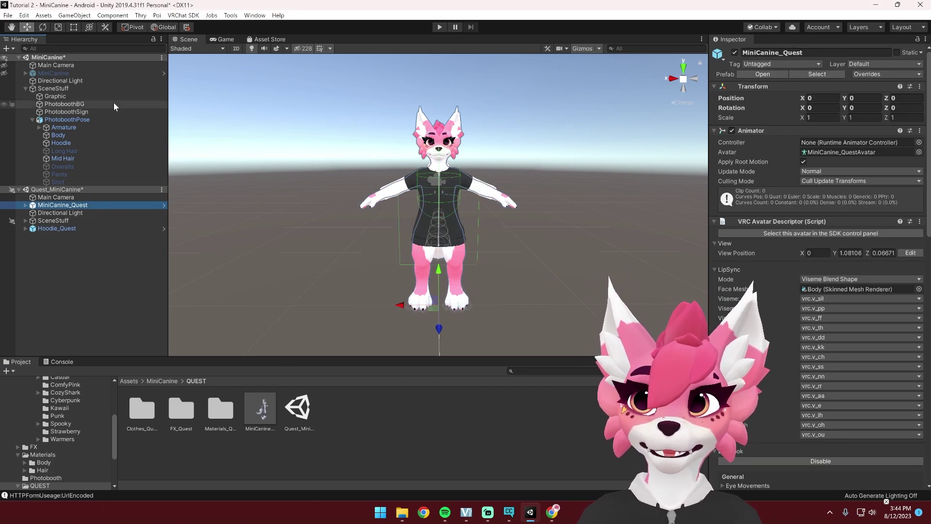
Replace MiniCanineFX_Quest with MiniCanineFX_Simplified_Quest as the avatar's FX playable layer controller.
{"action": "left_click_drag", "start_coordinate": [929, 117], "coordinate": [927, 258]}
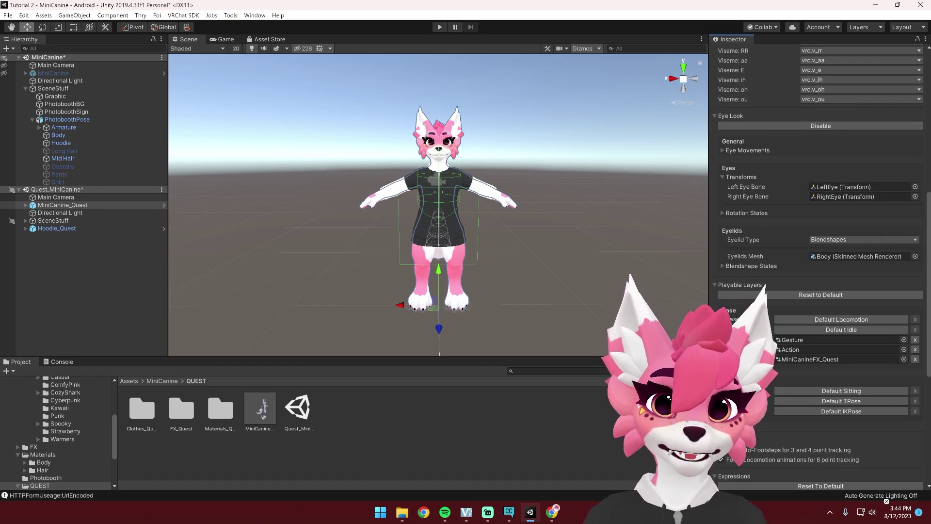
{"action": "left_click", "coordinate": [904, 359]}
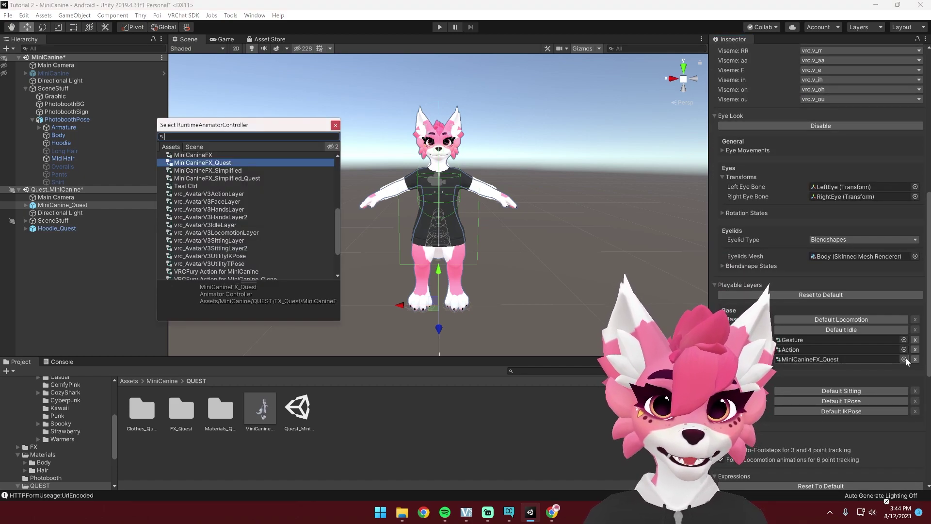
{"action": "left_click", "coordinate": [236, 178]}
{"action": "double_click", "coordinate": [237, 178]}
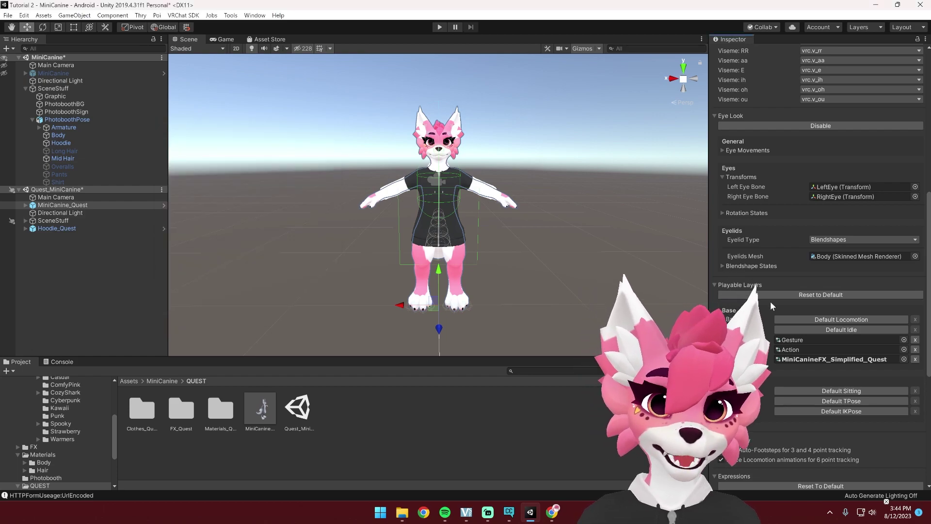
{"action": "left_click", "coordinate": [904, 359]}
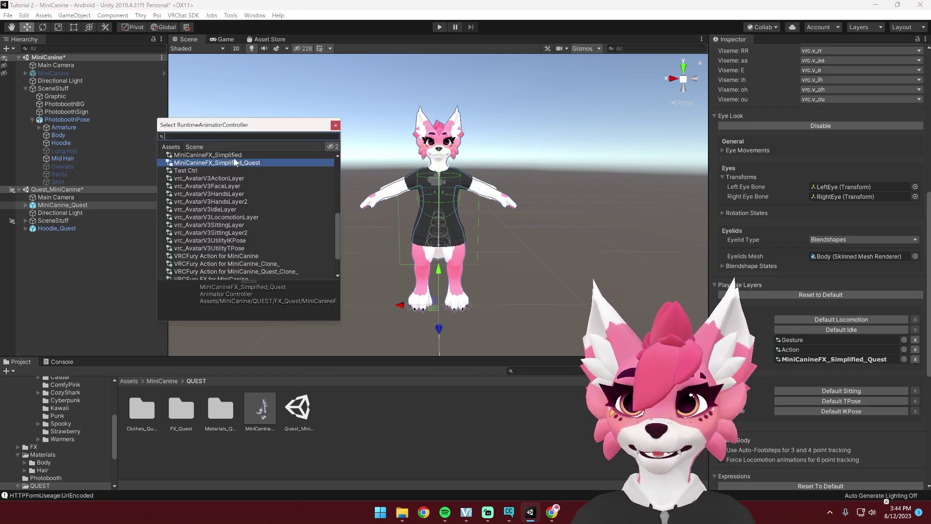
{"action": "key", "text": "Escape"}
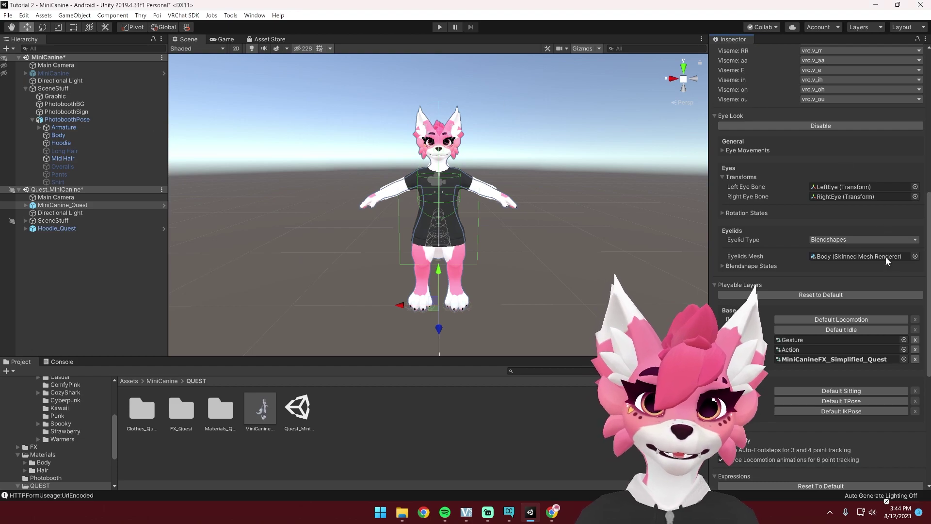
Set the Avatar Descriptor's Parameters to MiniCanineParams_Simplified, then bring up the expression Menu picker.
{"action": "scroll", "coordinate": [924, 294], "scroll_direction": "down", "scroll_amount": 5}
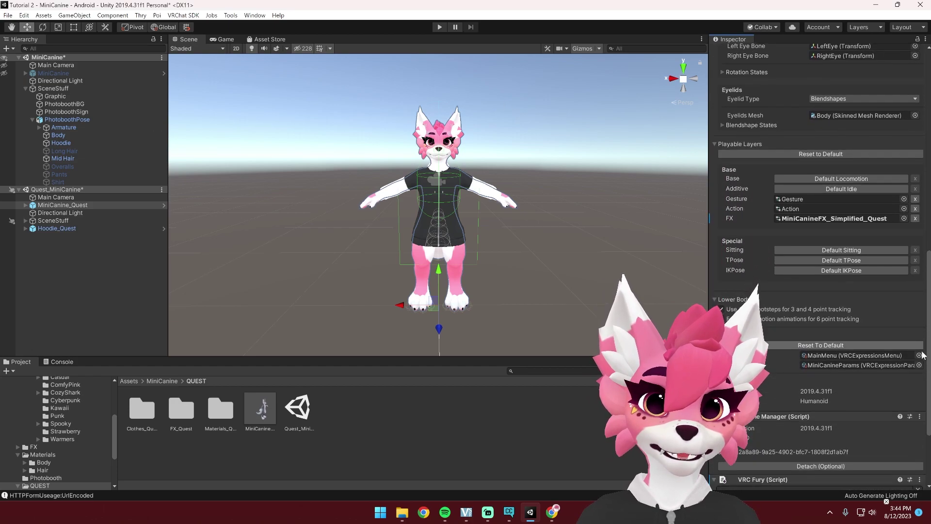
{"action": "left_click", "coordinate": [920, 367]}
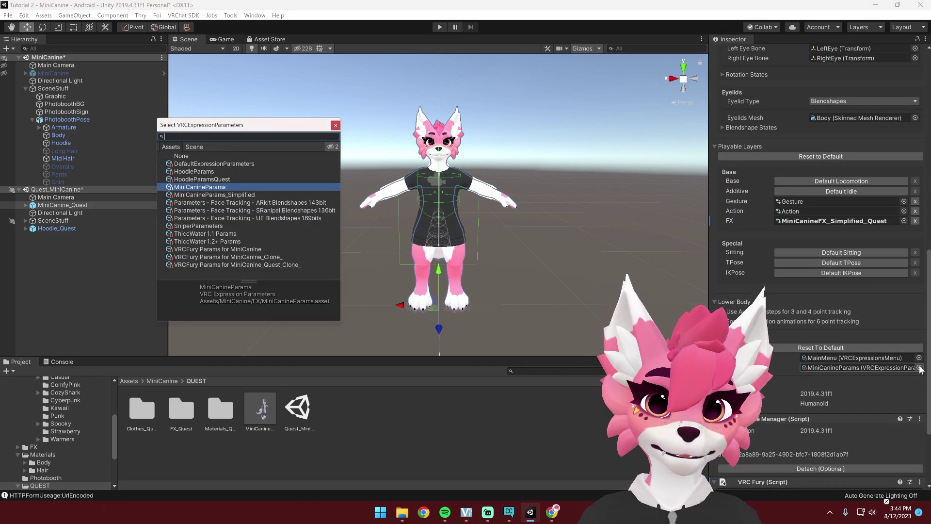
{"action": "left_click_drag", "start_coordinate": [258, 125], "coordinate": [294, 133]}
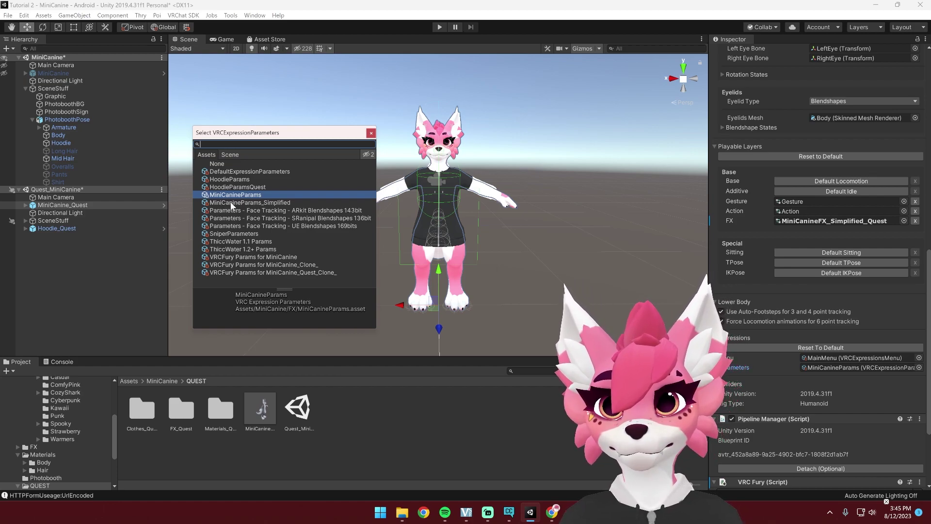
{"action": "left_click", "coordinate": [231, 203]}
{"action": "left_click", "coordinate": [370, 132]}
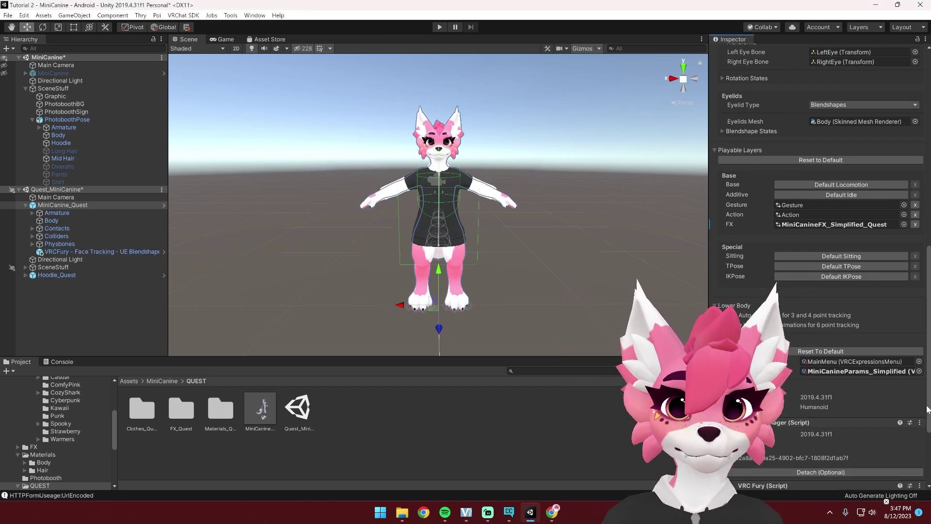
{"action": "scroll", "coordinate": [927, 409], "scroll_direction": "down", "scroll_amount": 1}
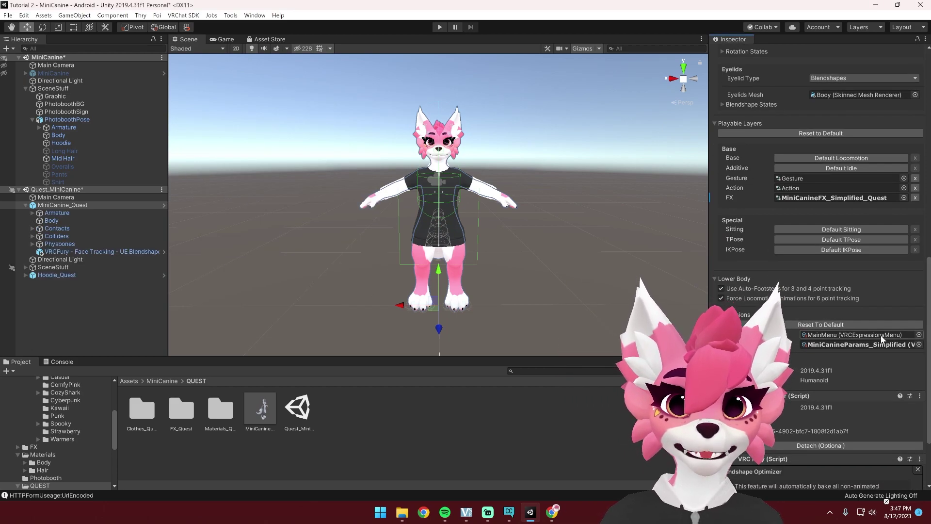
{"action": "left_click", "coordinate": [919, 334]}
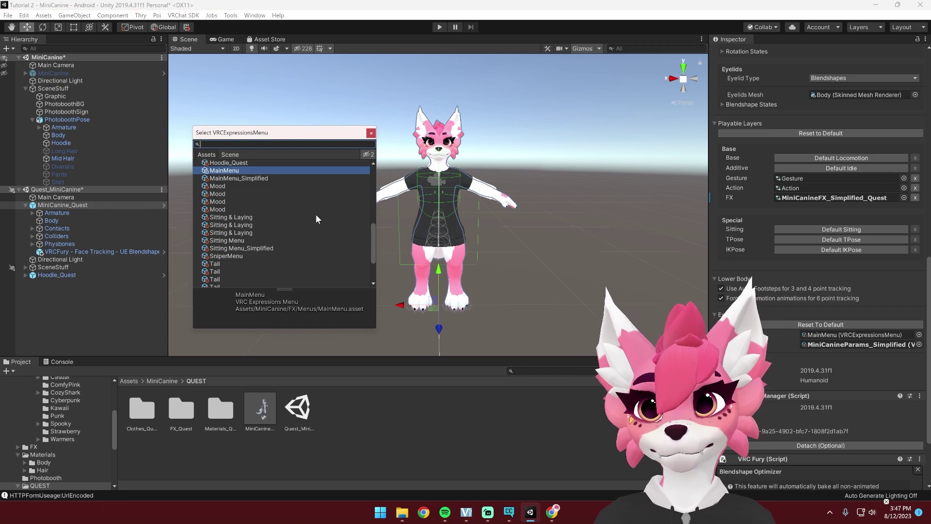
Use MainMenu_Simplified as the Quest avatar's expressions menu.
{"action": "left_click", "coordinate": [252, 179]}
{"action": "left_click", "coordinate": [372, 133]}
{"action": "left_click", "coordinate": [243, 458]}
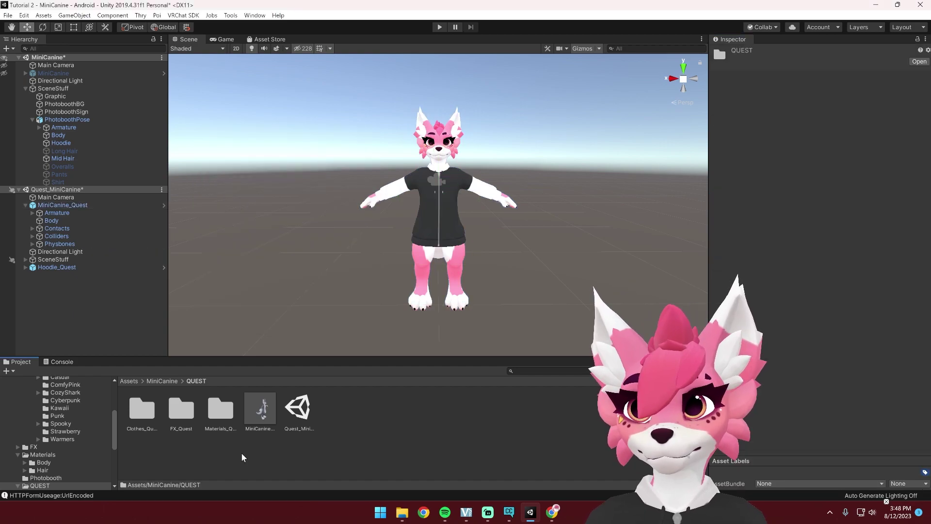
Select the VRCFury - Face Tracking - UE Blendshapes prefab in Assets/VRCFaceTracking/VRCFT Templates.
{"action": "left_click", "coordinate": [130, 382]}
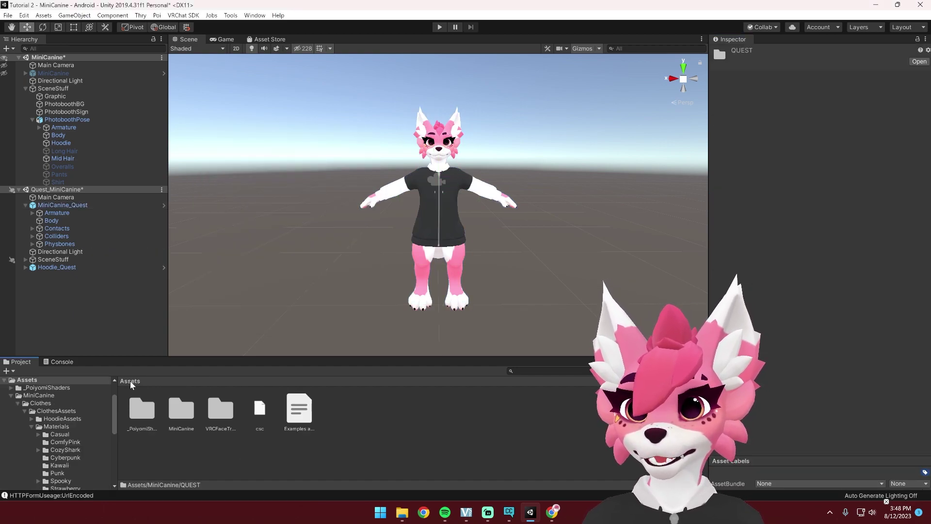
{"action": "double_click", "coordinate": [219, 409]}
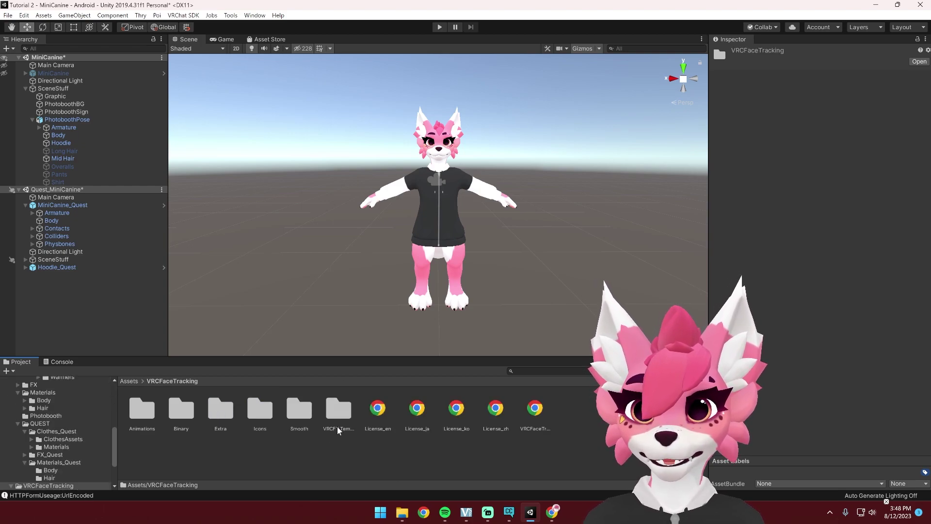
{"action": "double_click", "coordinate": [338, 411]}
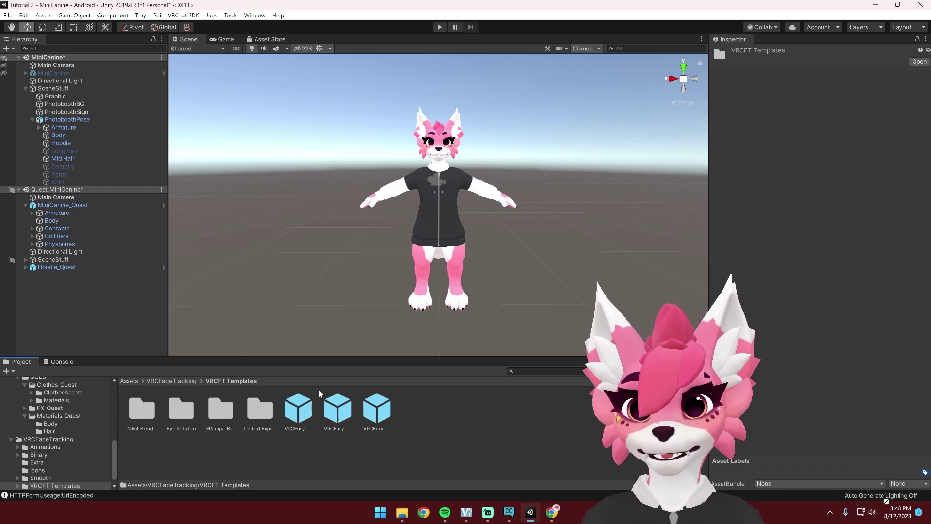
{"action": "left_click", "coordinate": [378, 411]}
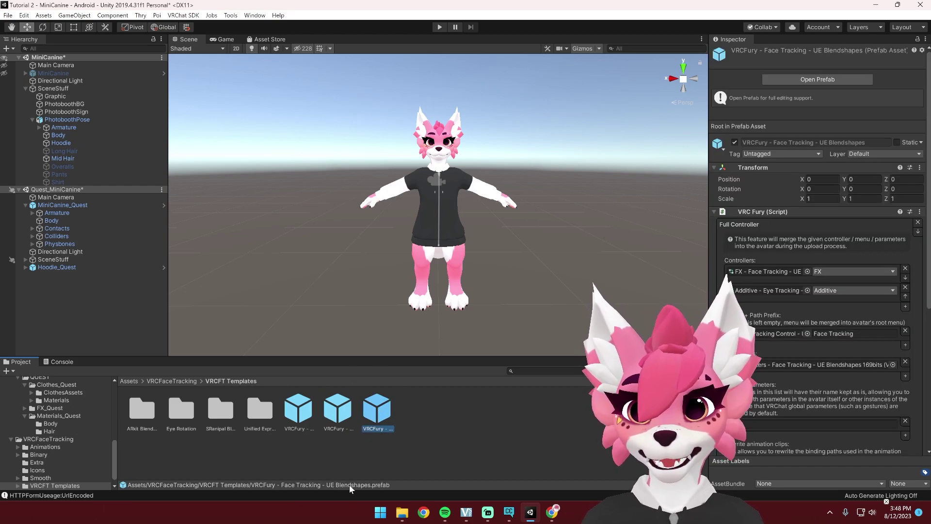
Parent the UE Blendshapes prefab under MiniCanine_Quest and set the original MiniCanine avatar inactive.
{"action": "left_click_drag", "start_coordinate": [383, 417], "coordinate": [70, 209]}
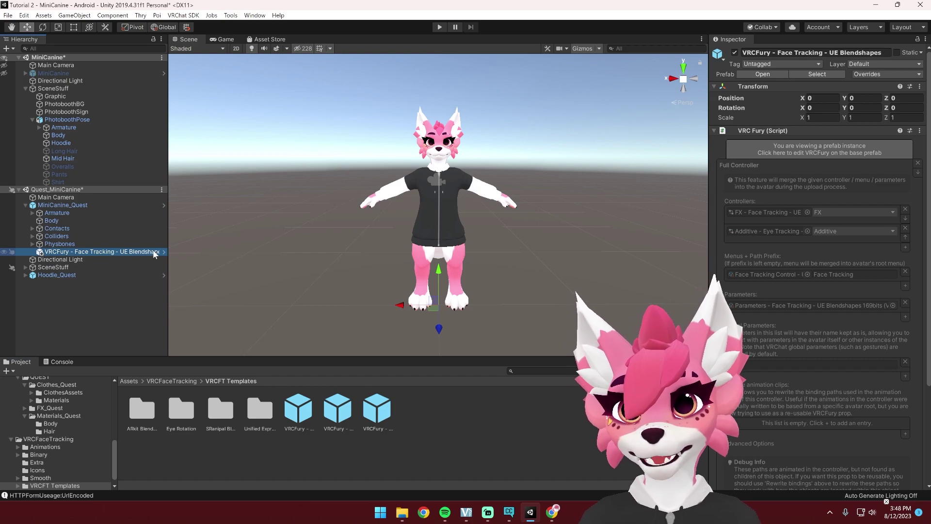
{"action": "left_click", "coordinate": [58, 73]}
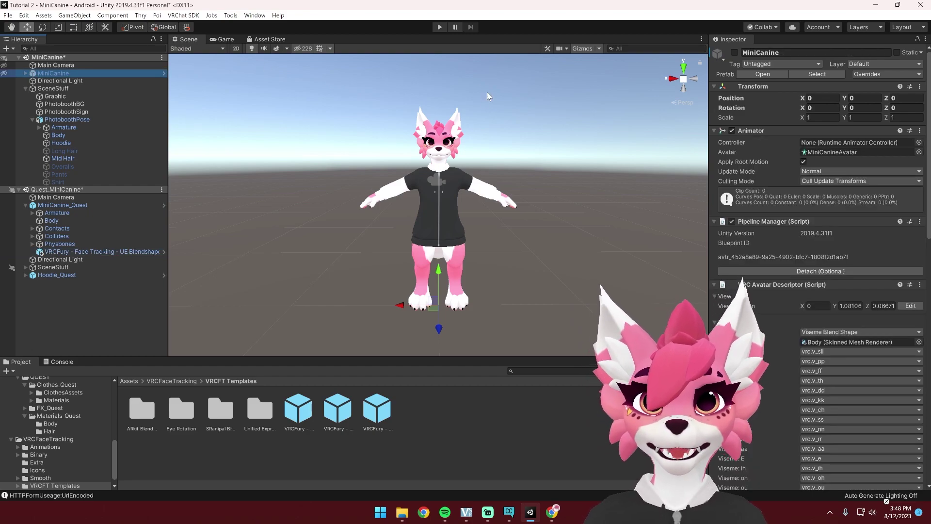
{"action": "left_click", "coordinate": [735, 52]}
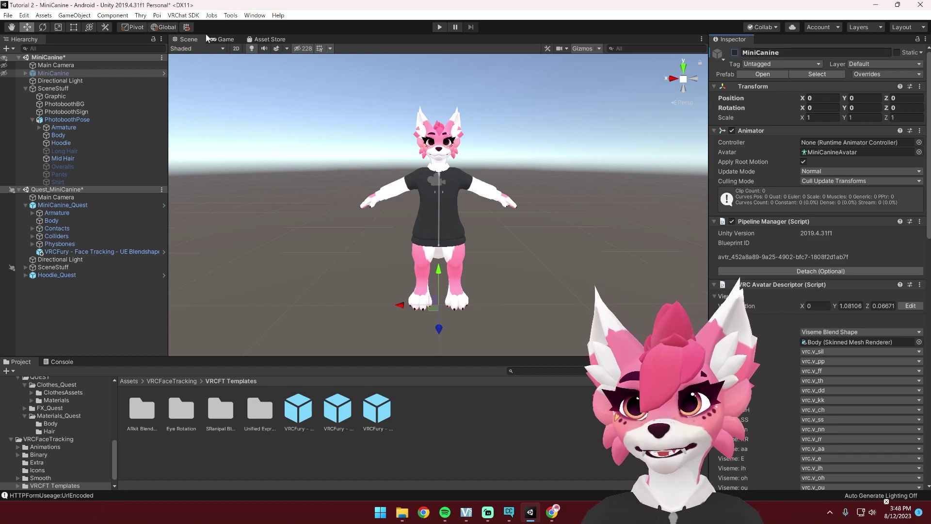
{"action": "left_click", "coordinate": [63, 205]}
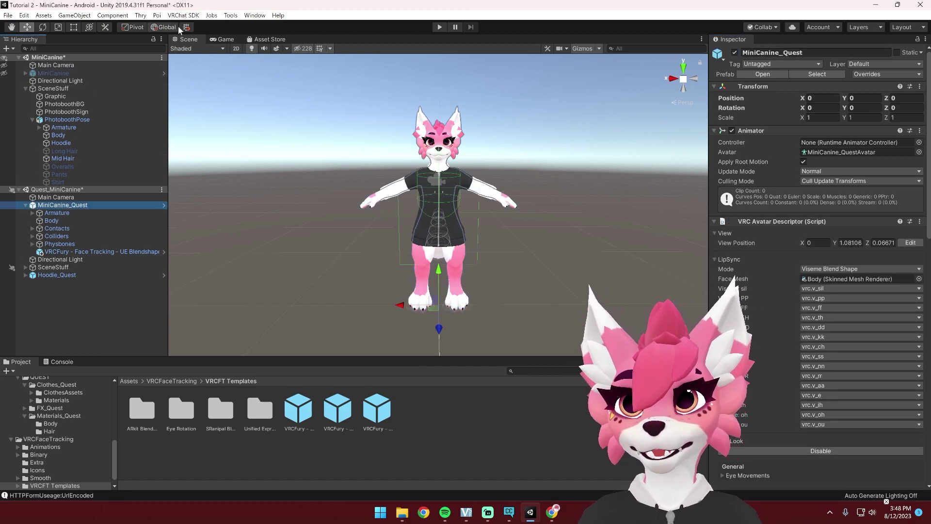
{"action": "left_click", "coordinate": [192, 15]}
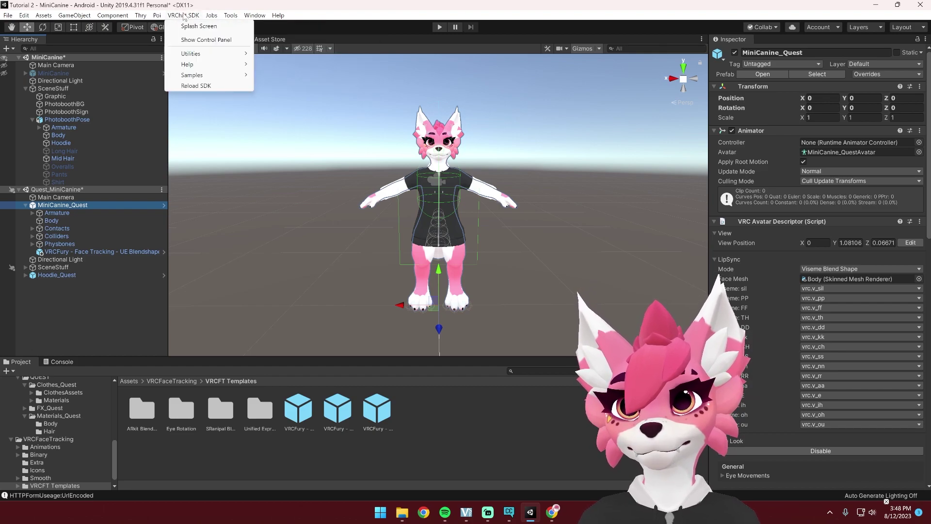
Open the VRChat SDK control panel showing the avatar's build details for Android.
{"action": "left_click", "coordinate": [238, 40]}
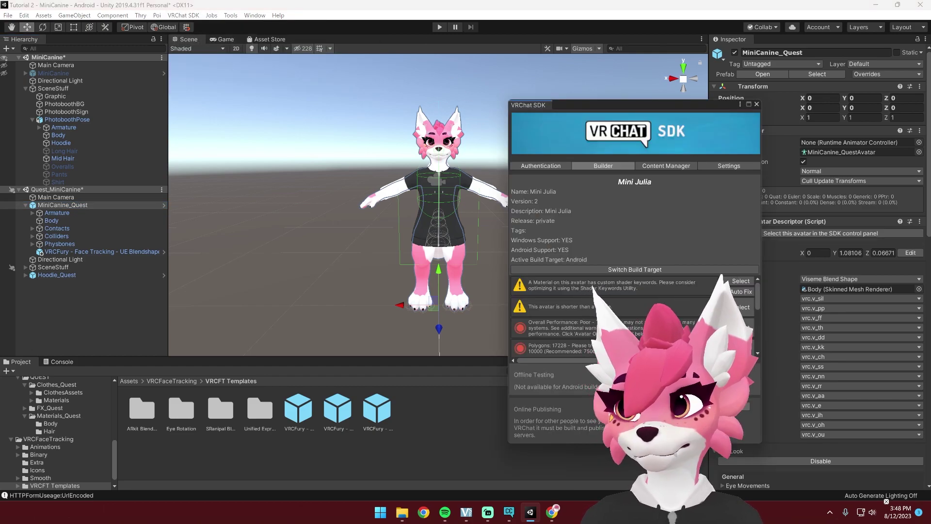